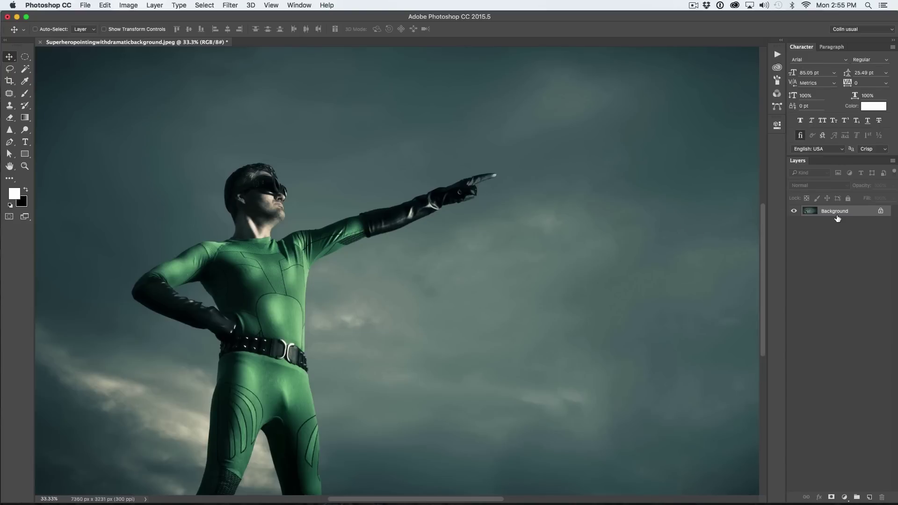
# Duplicate the Background photo into a new layer, Layer 1, with Ctrl+J.
pyautogui.hotkey('ctrl', 'j')
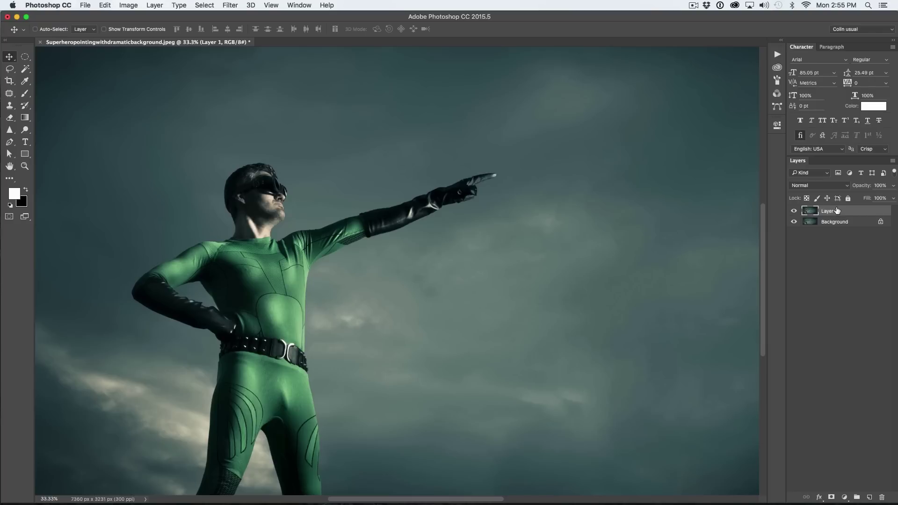
# Copy Layer 1, put Layer 1 and Layer 1 copy into Group 1, and expand the group.
pyautogui.moveTo(837, 211); pyautogui.dragTo(868, 496)
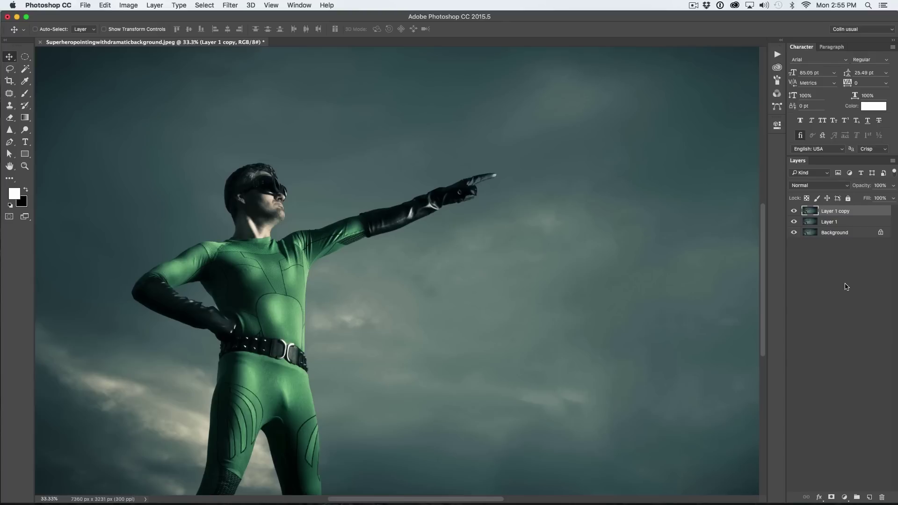
pyautogui.keyDown('shift'); pyautogui.click(835, 222); pyautogui.keyUp('shift')
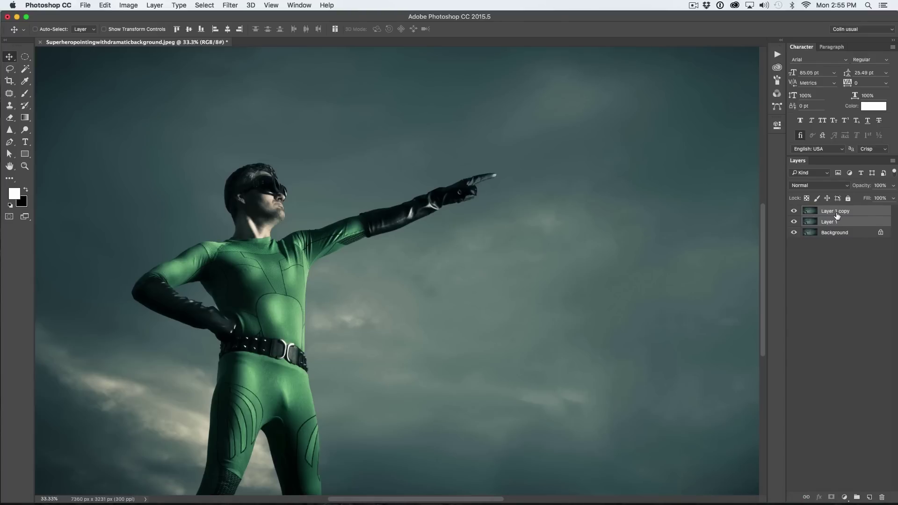
pyautogui.rightClick(837, 215)
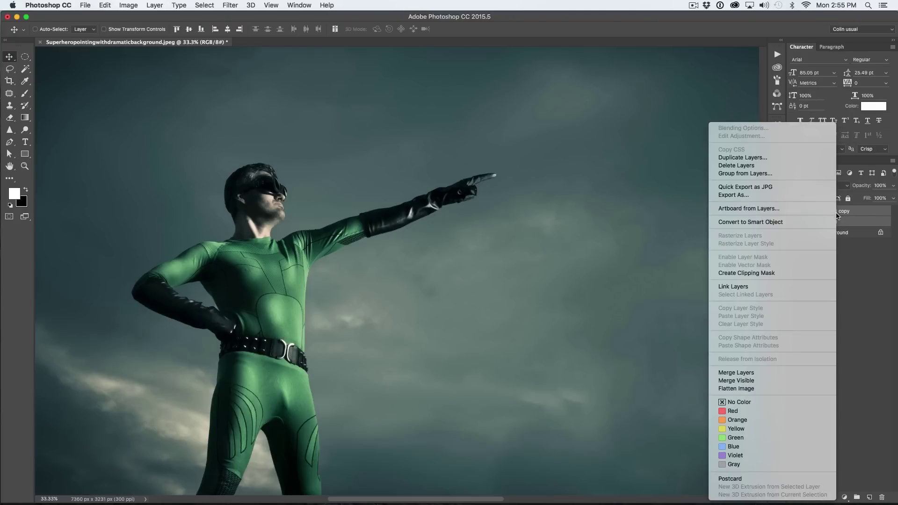
pyautogui.click(768, 175)
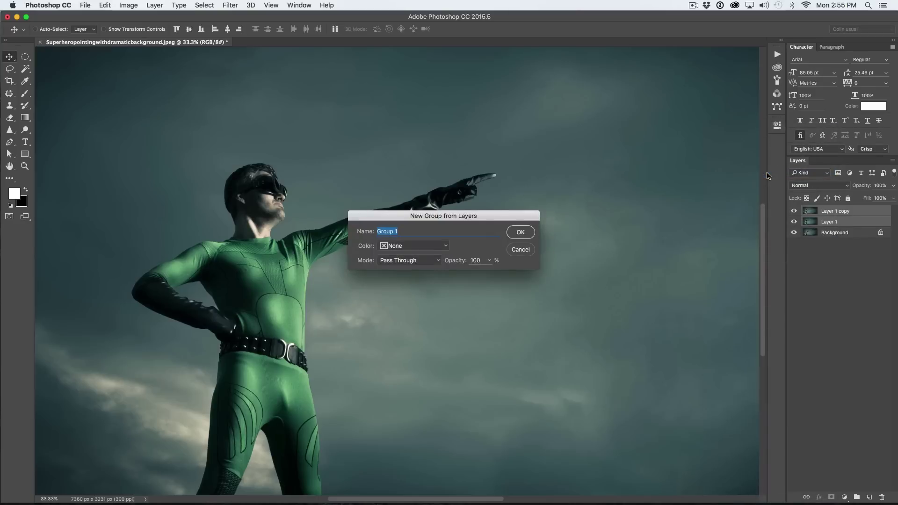
pyautogui.press('Return')
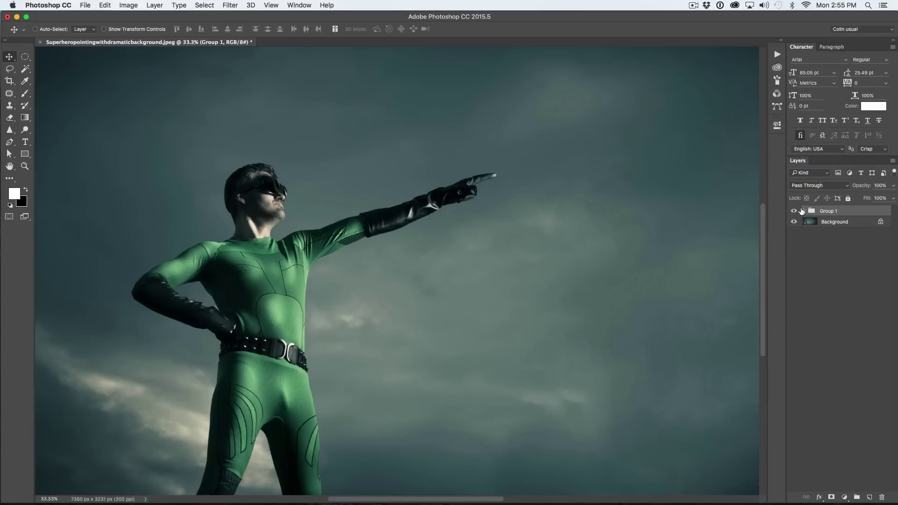
pyautogui.click(804, 210)
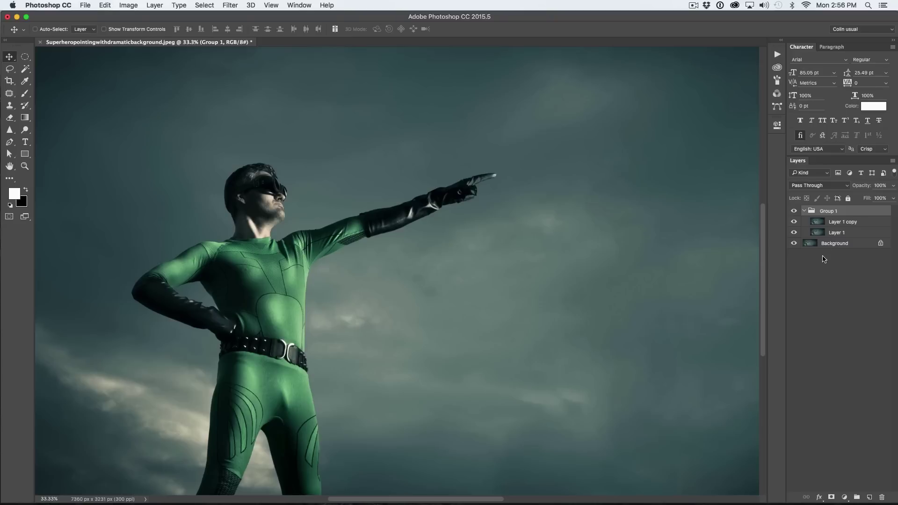
pyautogui.click(843, 223)
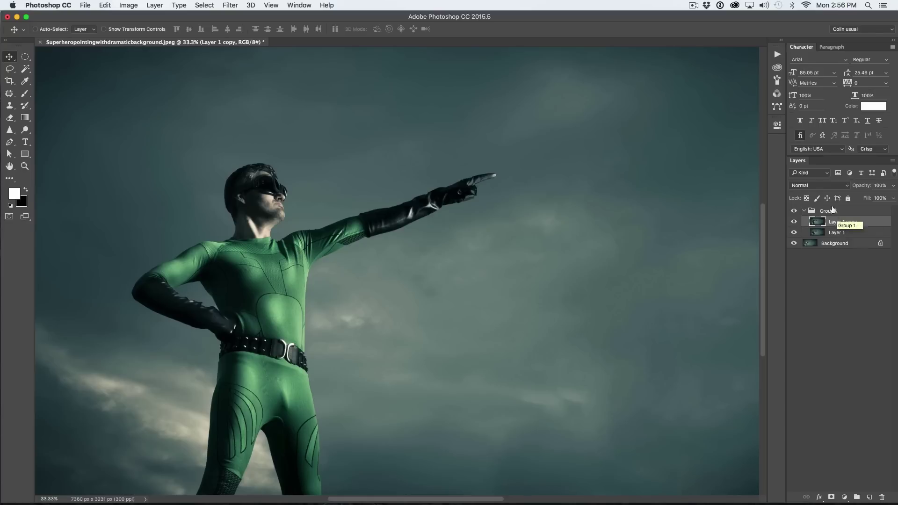
# Set Layer 1 copy to Hard Mix blending at 17% opacity.
pyautogui.click(826, 186)
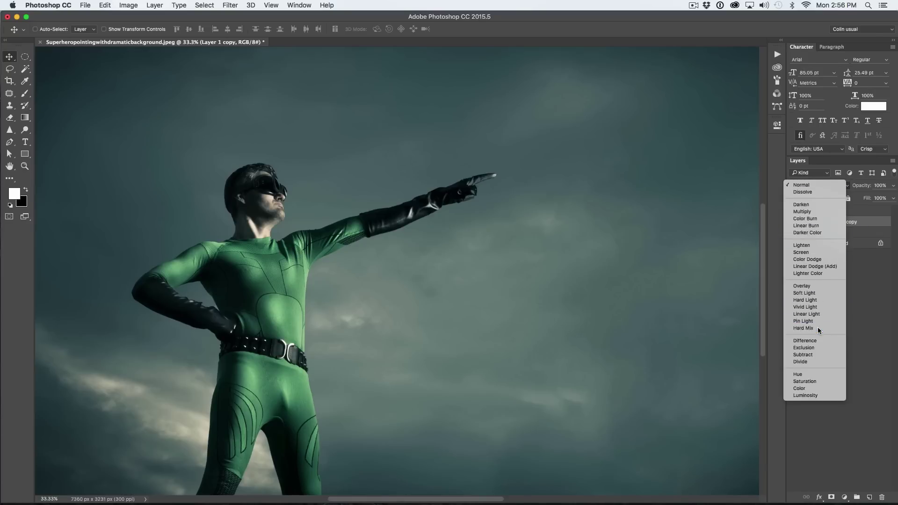
pyautogui.click(817, 327)
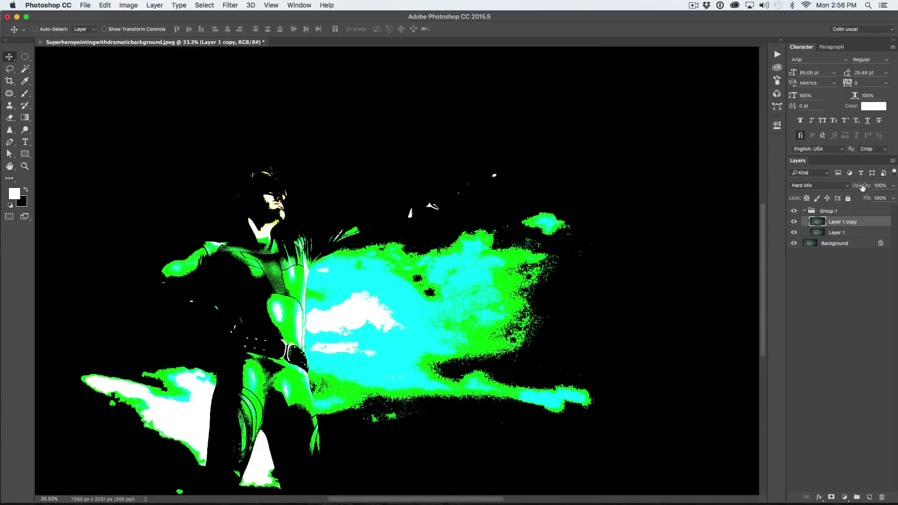
pyautogui.moveTo(861, 185); pyautogui.dragTo(812, 190)
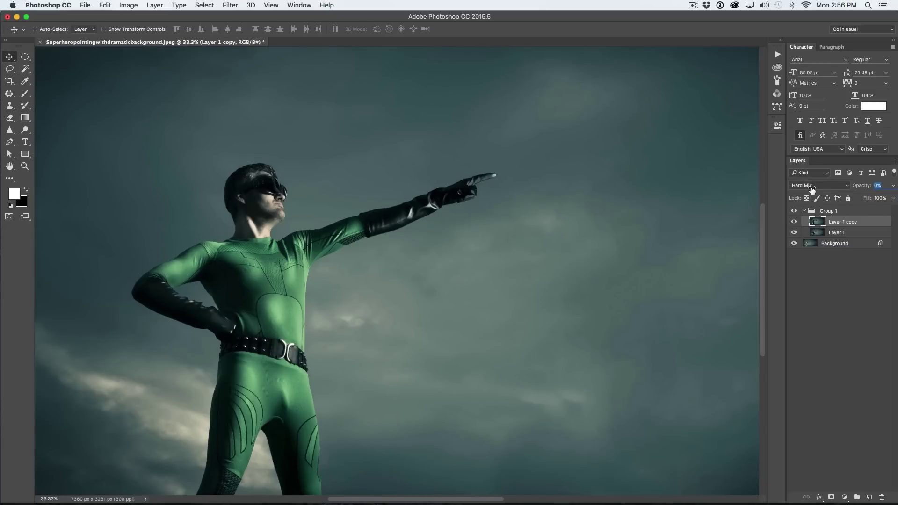
pyautogui.moveTo(812, 189); pyautogui.dragTo(819, 192)
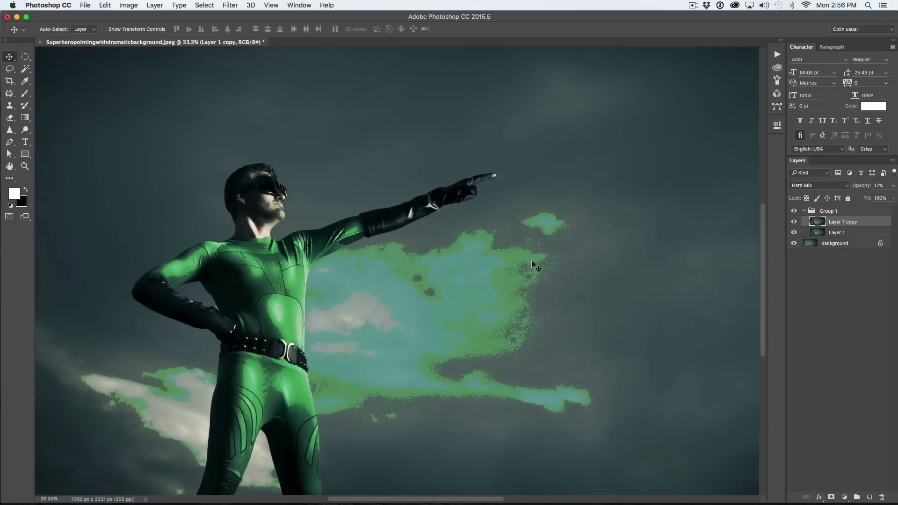
# Collapse Group 1 and convert it to a smart object.
pyautogui.click(804, 211)
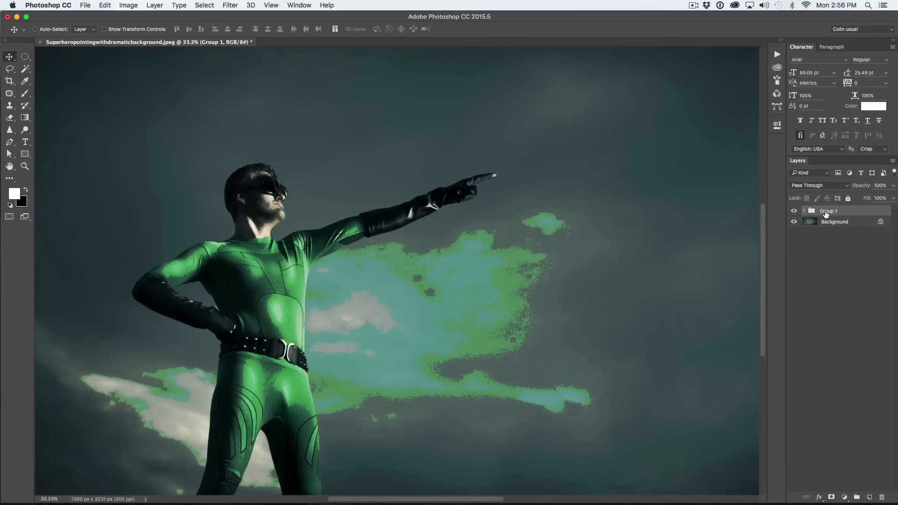
pyautogui.rightClick(845, 211)
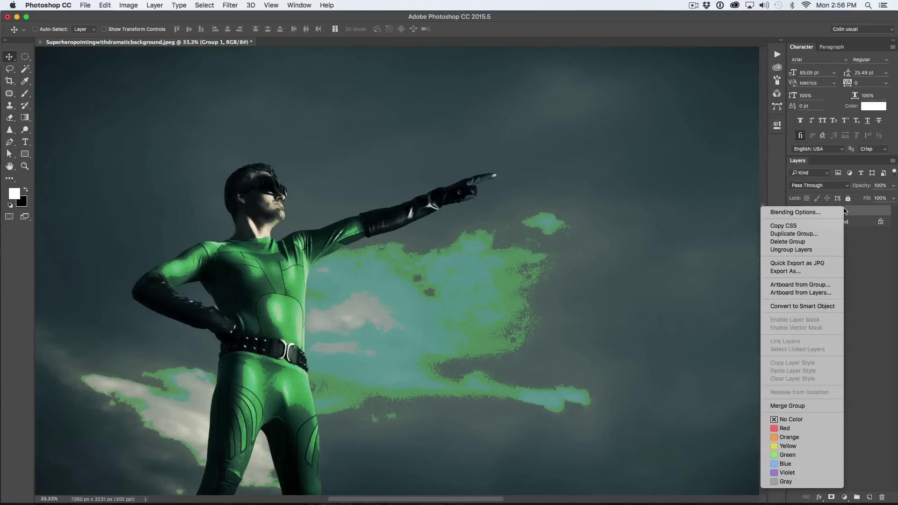
pyautogui.click(795, 306)
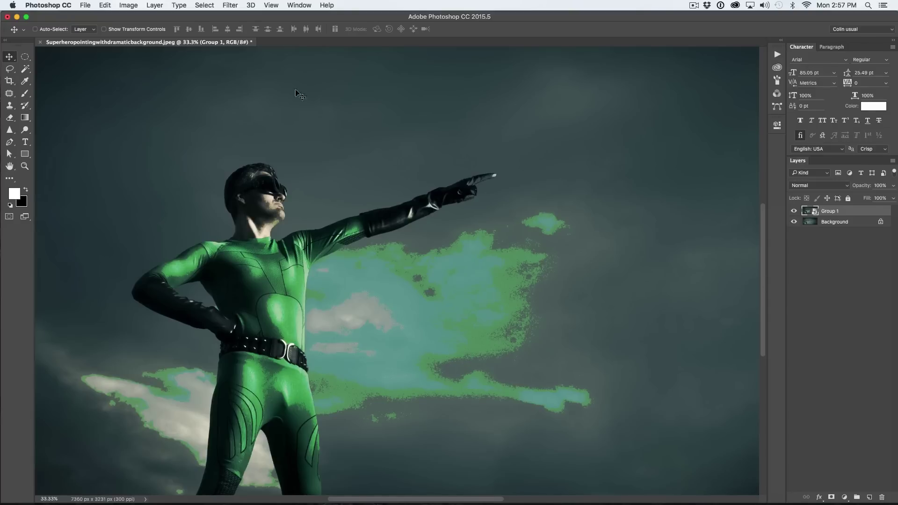
pyautogui.click(230, 5)
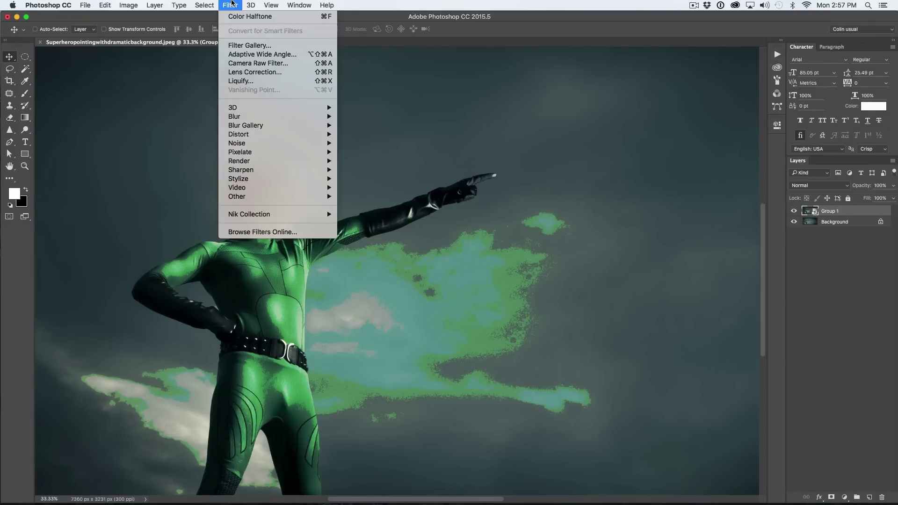
pyautogui.moveTo(240, 152)
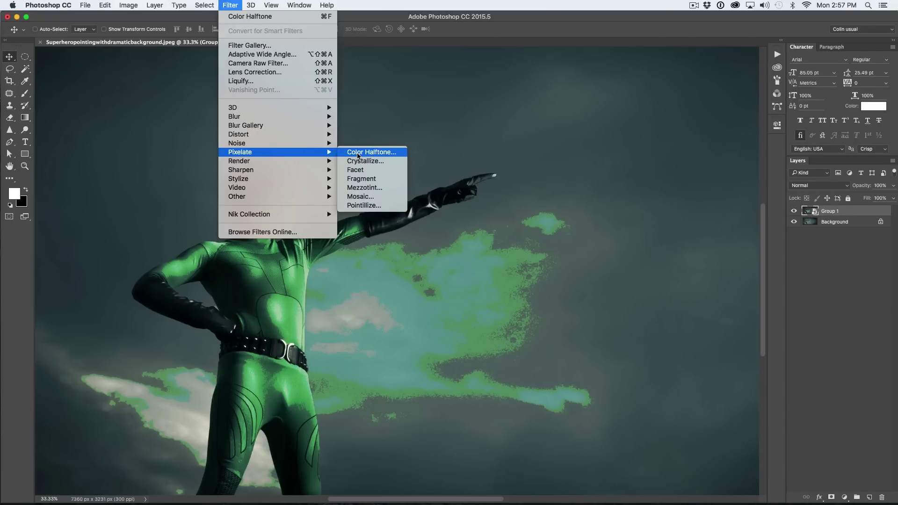
pyautogui.click(357, 155)
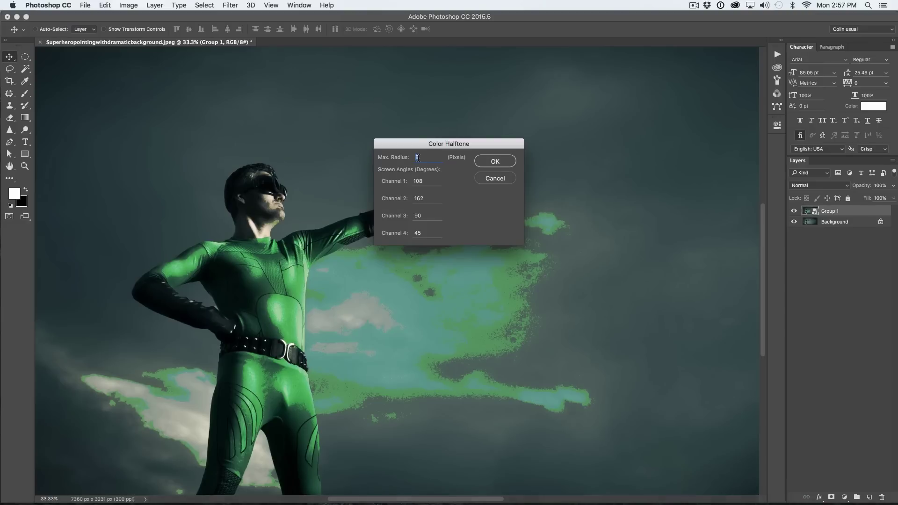
pyautogui.click(496, 162)
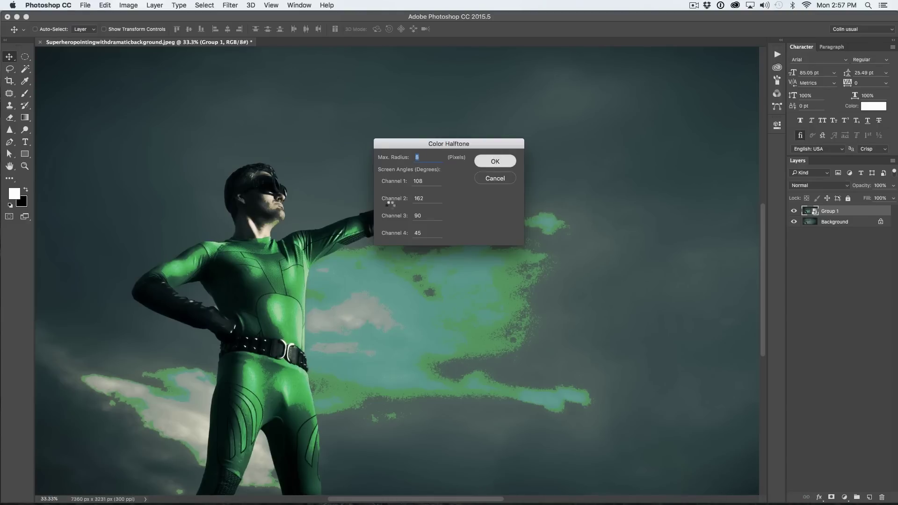
pyautogui.press('ctrl')
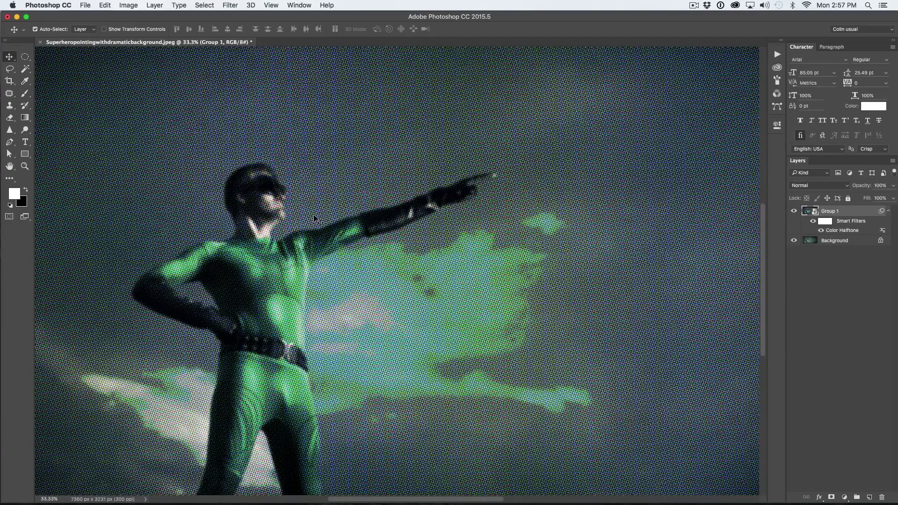
pyautogui.hotkey('ctrl', 'z')
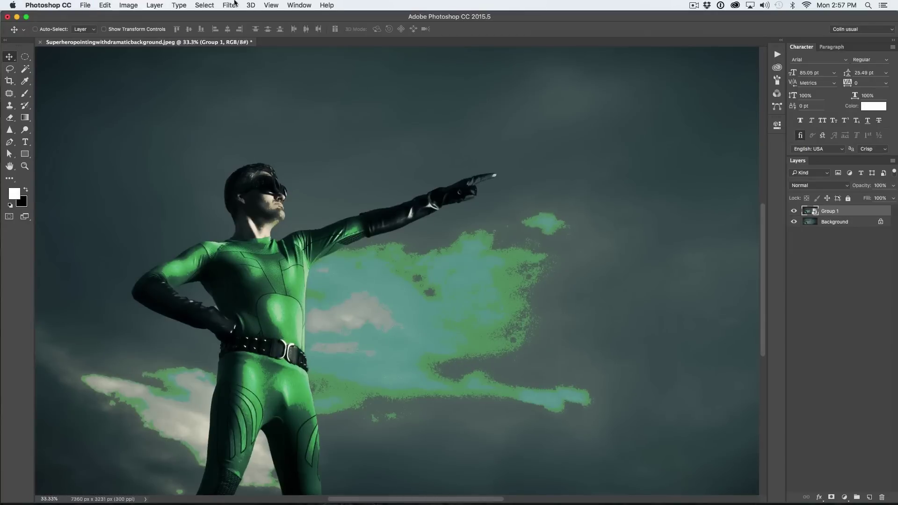
pyautogui.click(230, 5)
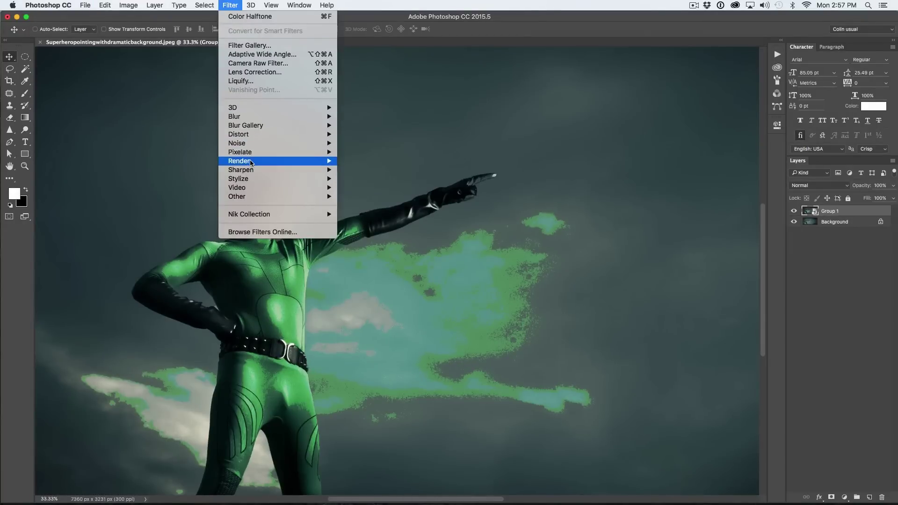
pyautogui.click(365, 153)
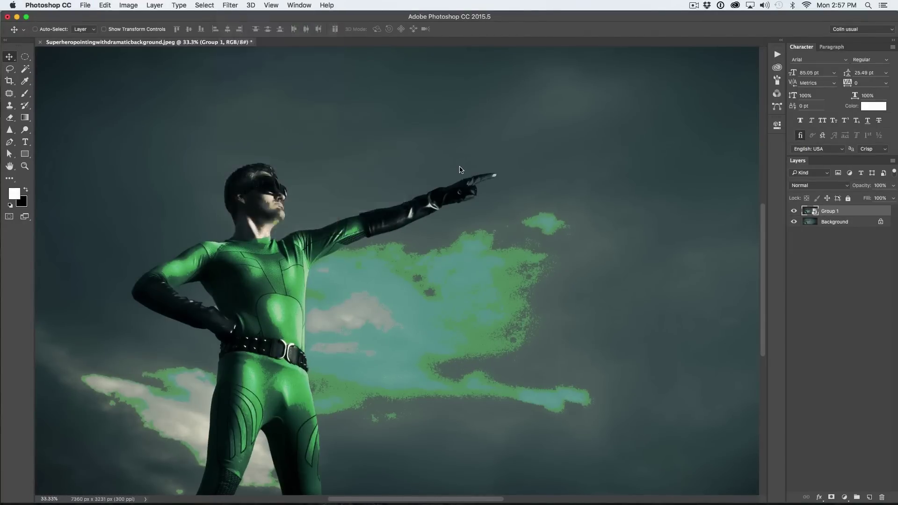
pyautogui.write('16')
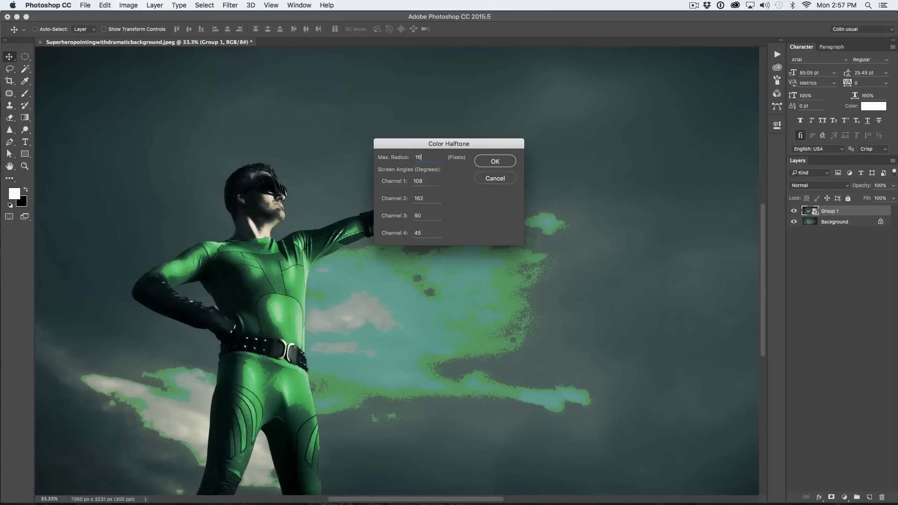
pyautogui.click(497, 162)
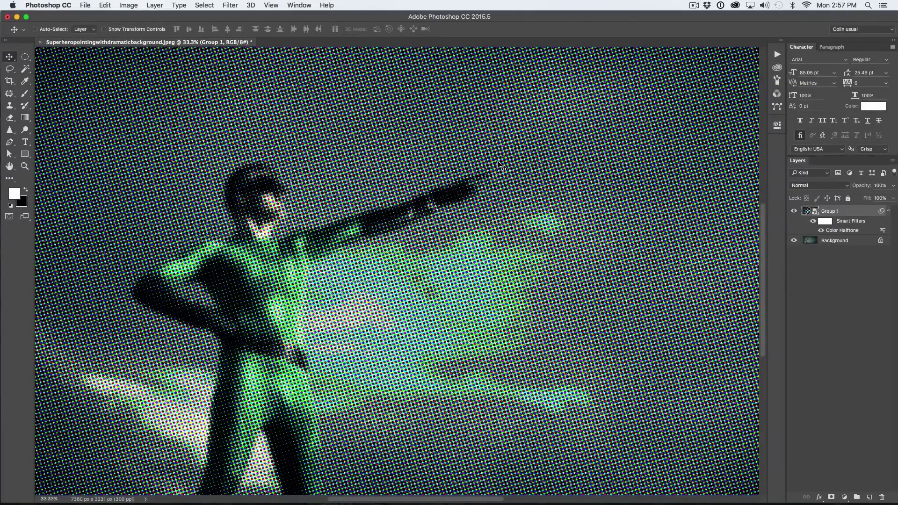
pyautogui.press('super+z')
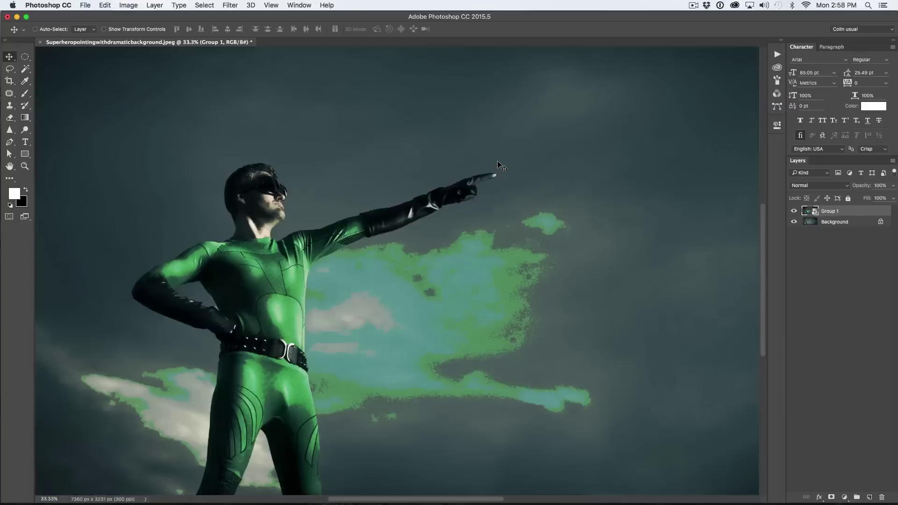
pyautogui.click(232, 5)
pyautogui.moveTo(241, 152)
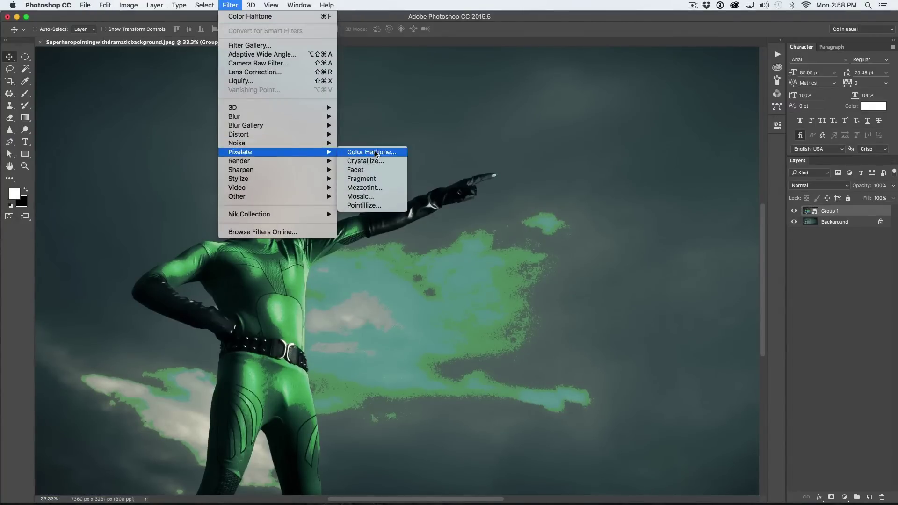
# Apply Color Halftone with a 16-pixel radius and blend the filter at 42% opacity.
pyautogui.click(370, 152)
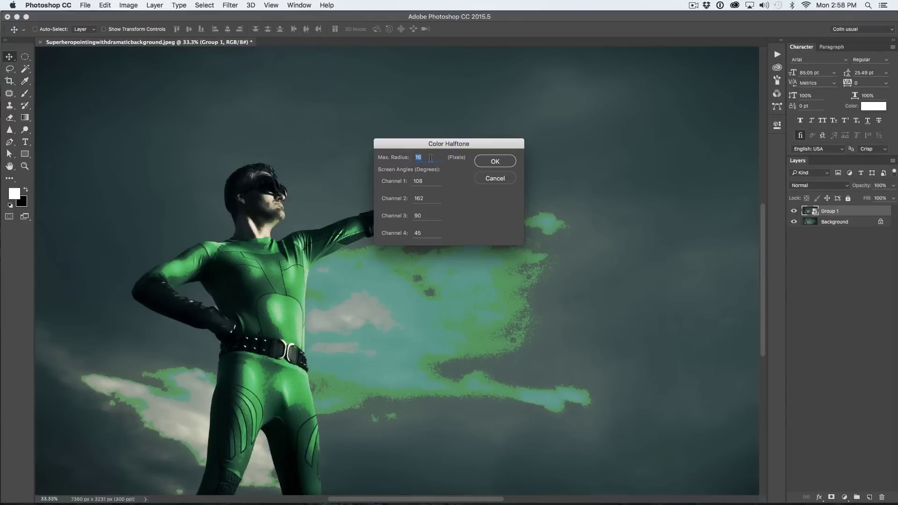
pyautogui.click(507, 163)
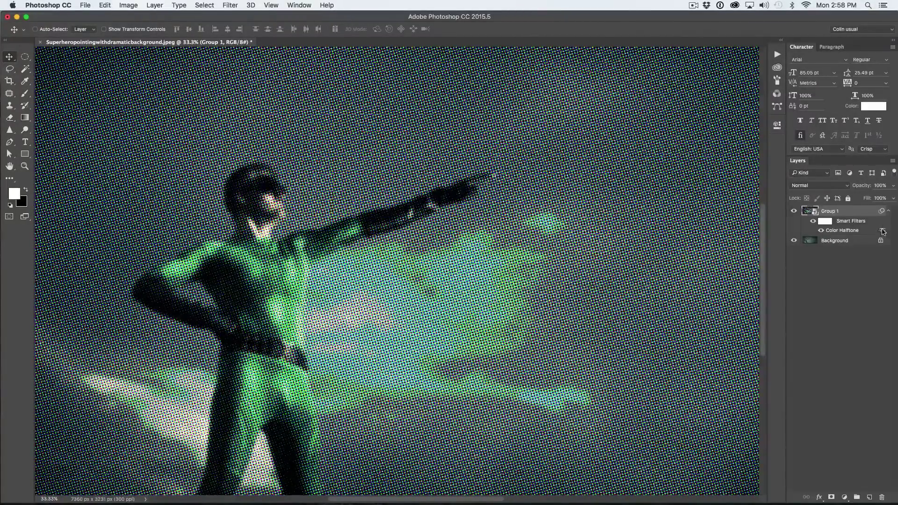
pyautogui.doubleClick(883, 232)
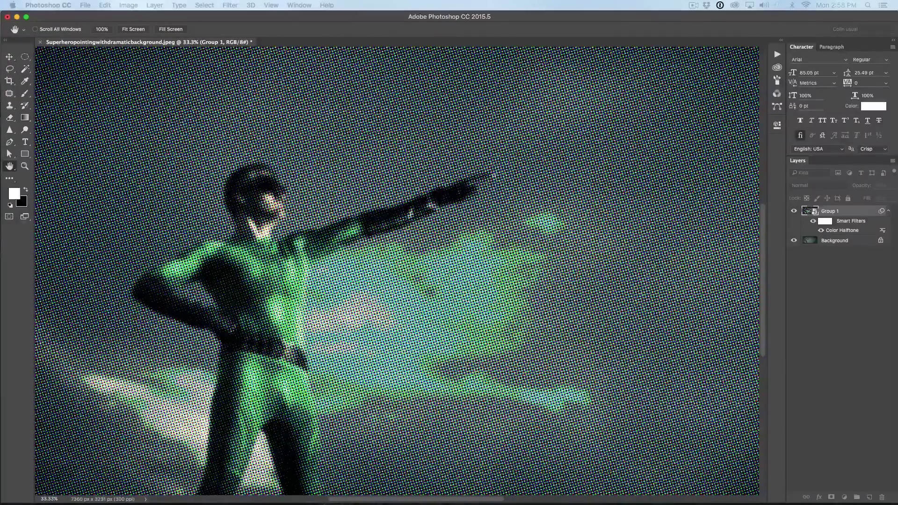
pyautogui.moveTo(719, 98); pyautogui.dragTo(606, 52)
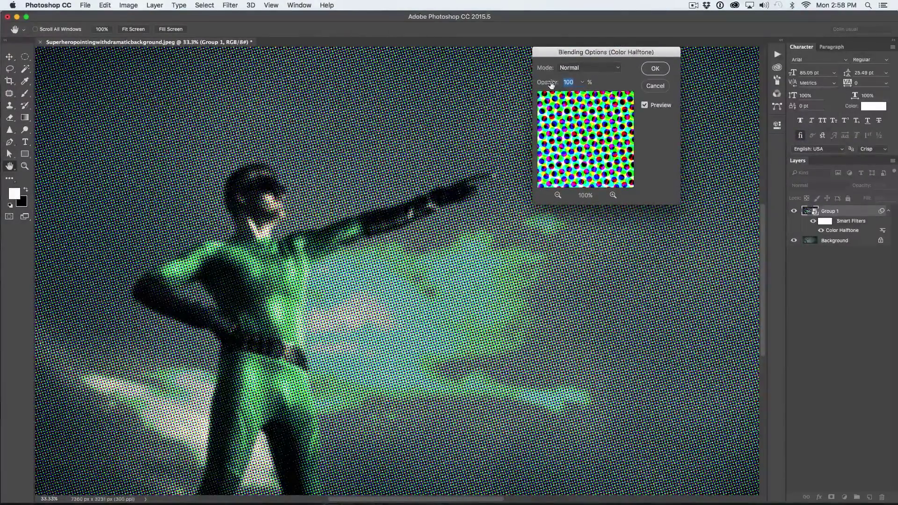
pyautogui.moveTo(556, 83); pyautogui.dragTo(523, 89)
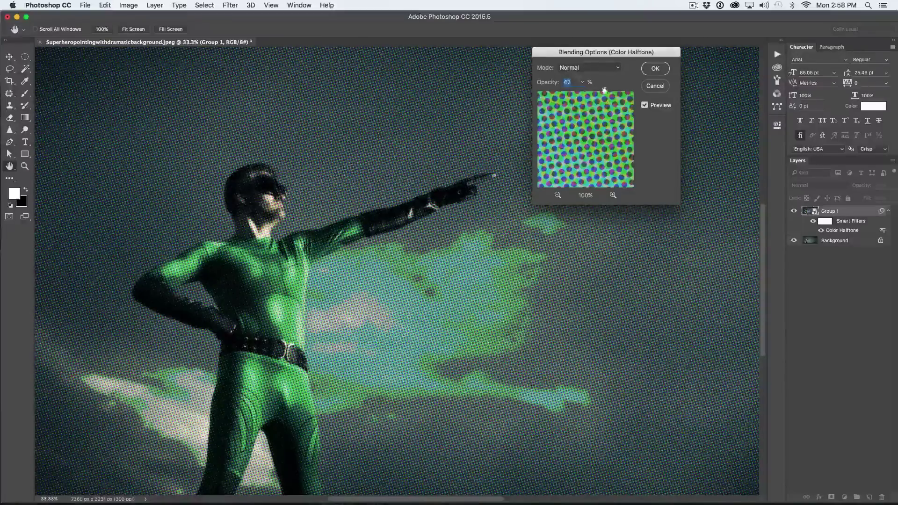
pyautogui.click(654, 69)
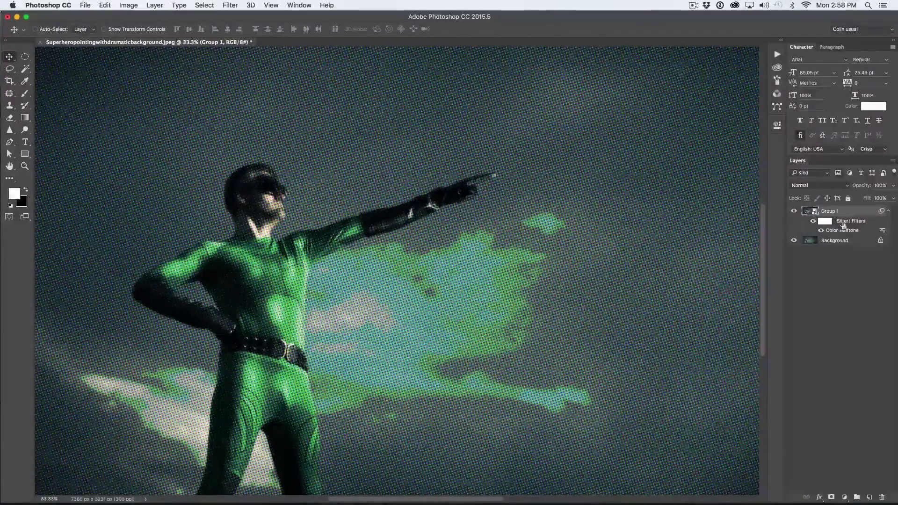
# Duplicate the Background layer and move Background copy above Group 1.
pyautogui.click(836, 241)
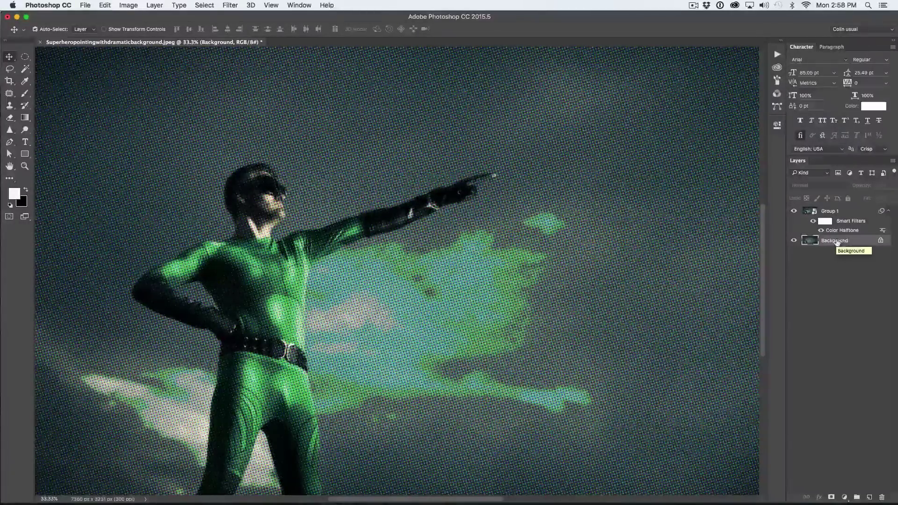
pyautogui.press('super+j')
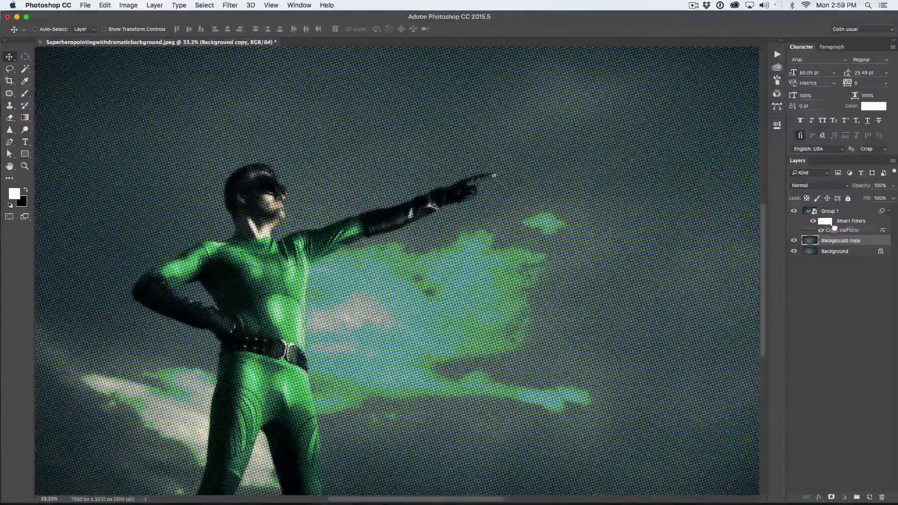
pyautogui.moveTo(837, 242); pyautogui.dragTo(833, 207)
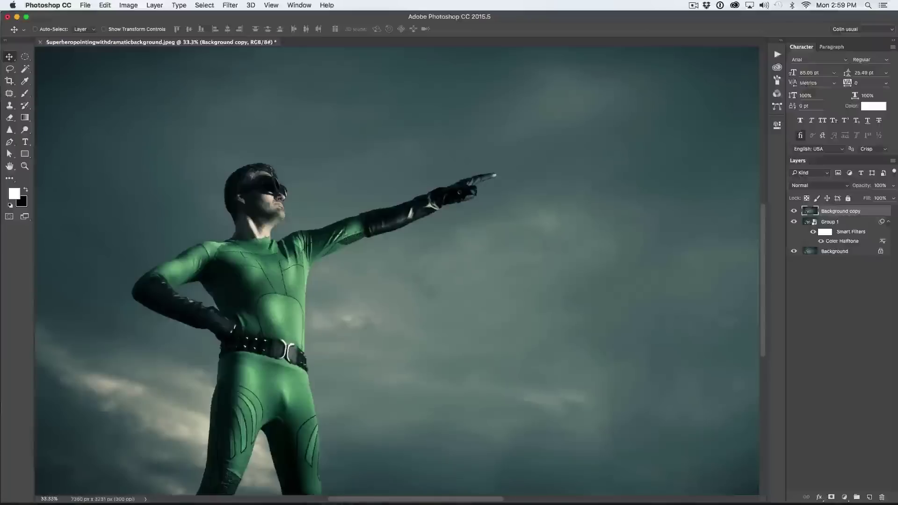
pyautogui.click(230, 5)
pyautogui.moveTo(278, 179)
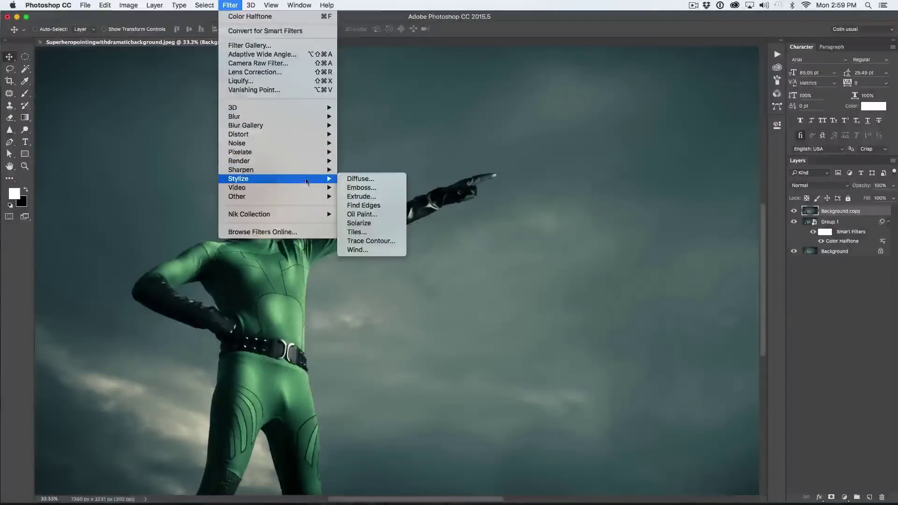
# Apply Stylize > Find Edges to Background copy and bring up Levels.
pyautogui.click(375, 208)
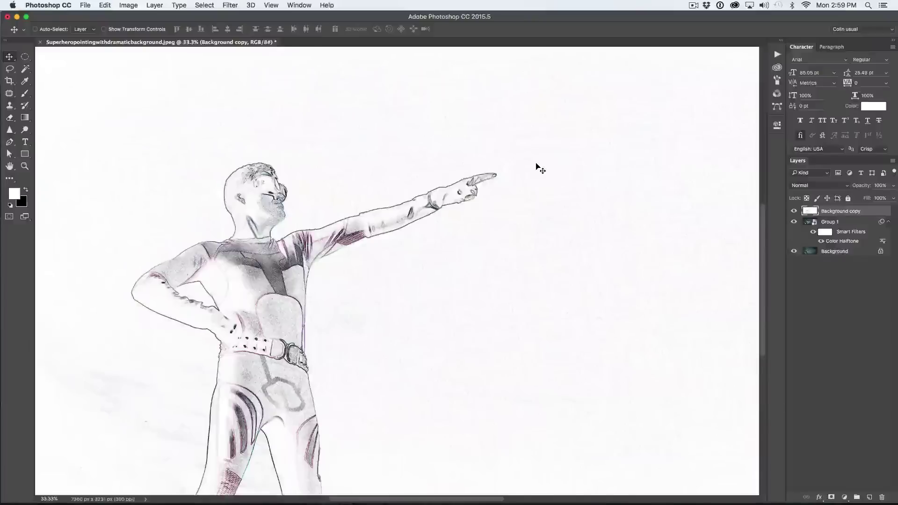
pyautogui.press('super+l')
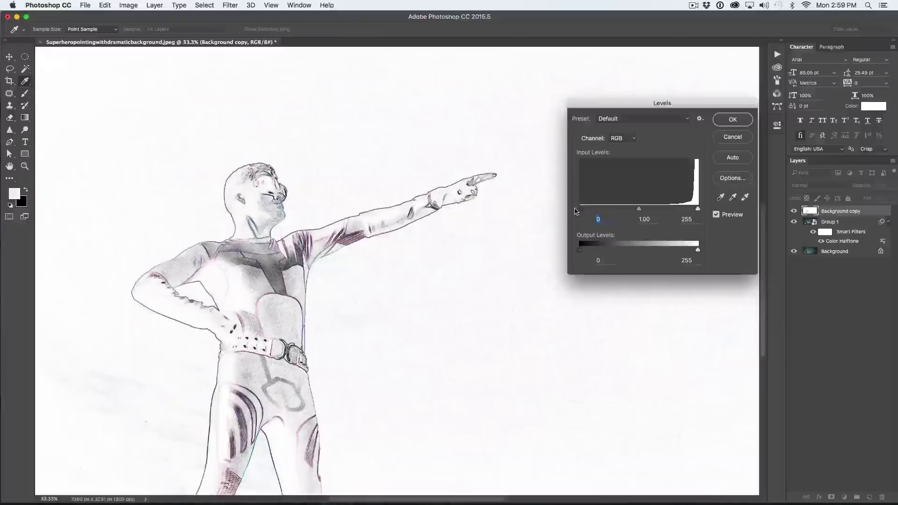
# Move the Levels black, white and midtone sliders for bold black lines on white.
pyautogui.moveTo(580, 210); pyautogui.dragTo(653, 209)
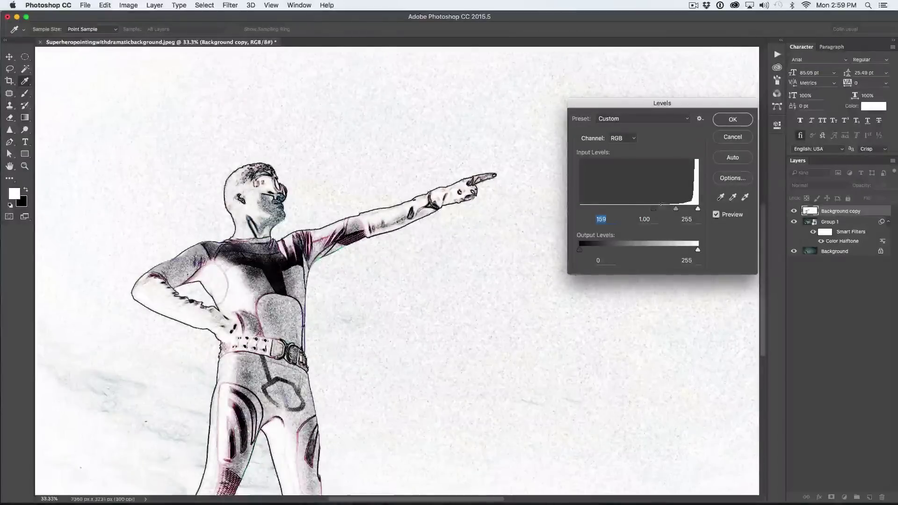
pyautogui.moveTo(654, 209); pyautogui.dragTo(668, 210)
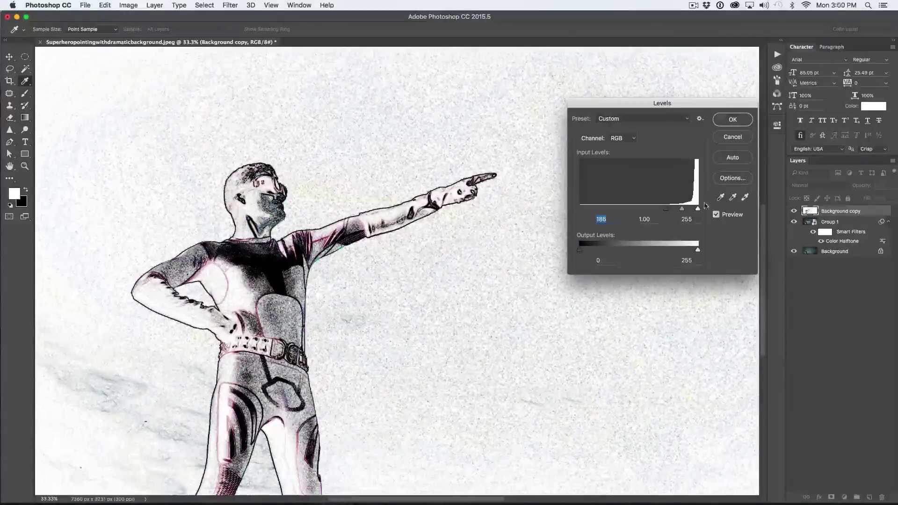
pyautogui.moveTo(698, 209); pyautogui.dragTo(688, 209)
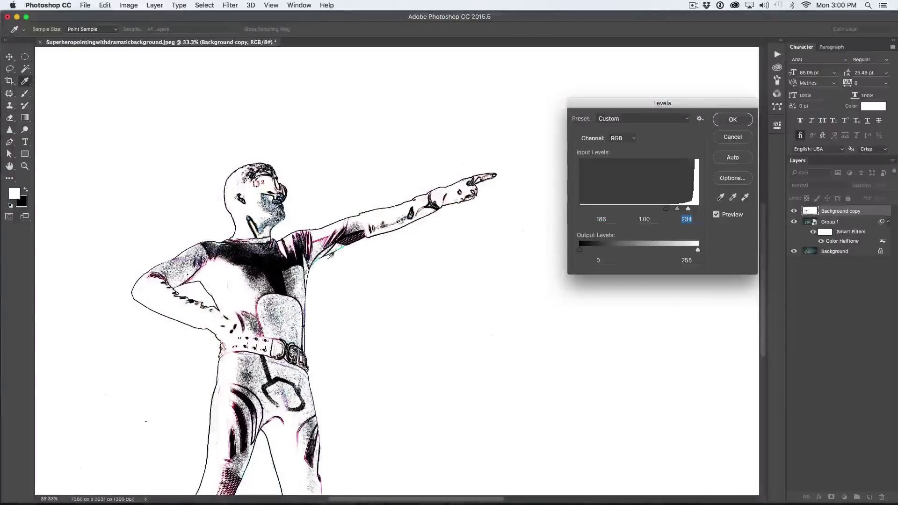
pyautogui.moveTo(678, 209); pyautogui.dragTo(664, 209)
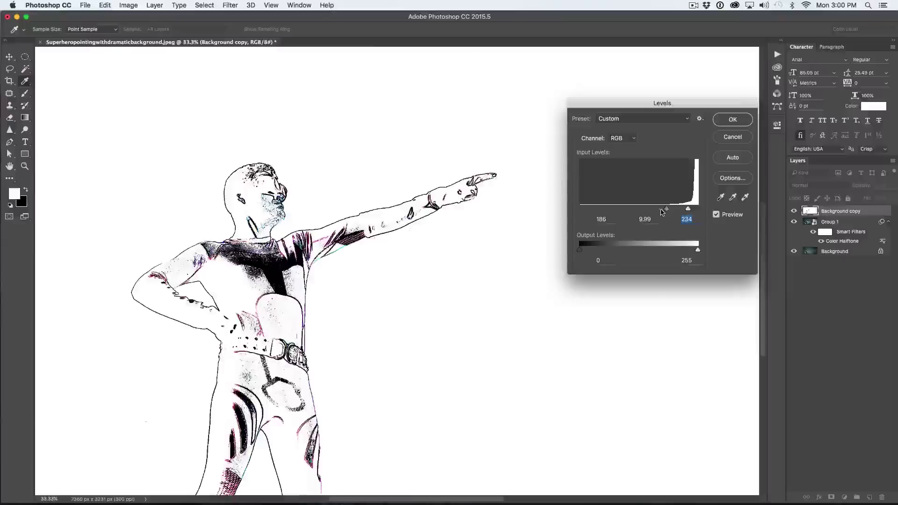
pyautogui.click(664, 211)
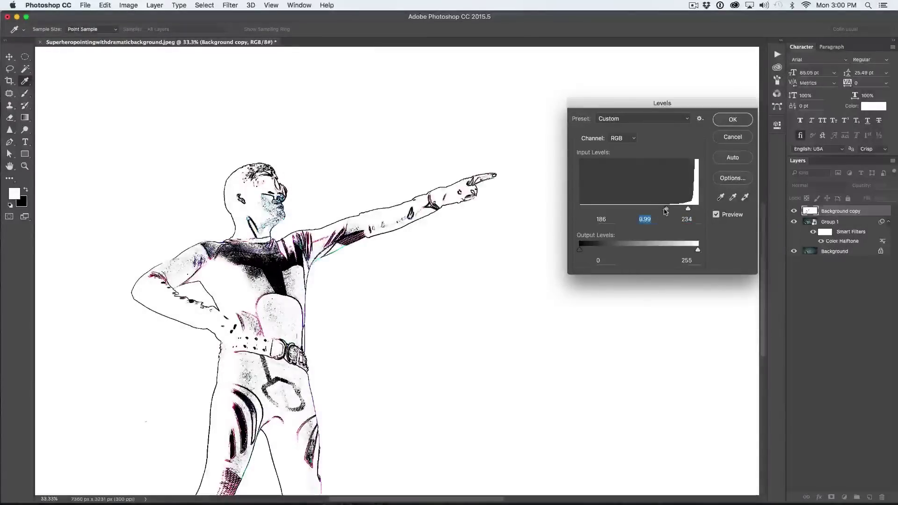
pyautogui.moveTo(665, 211); pyautogui.dragTo(660, 211)
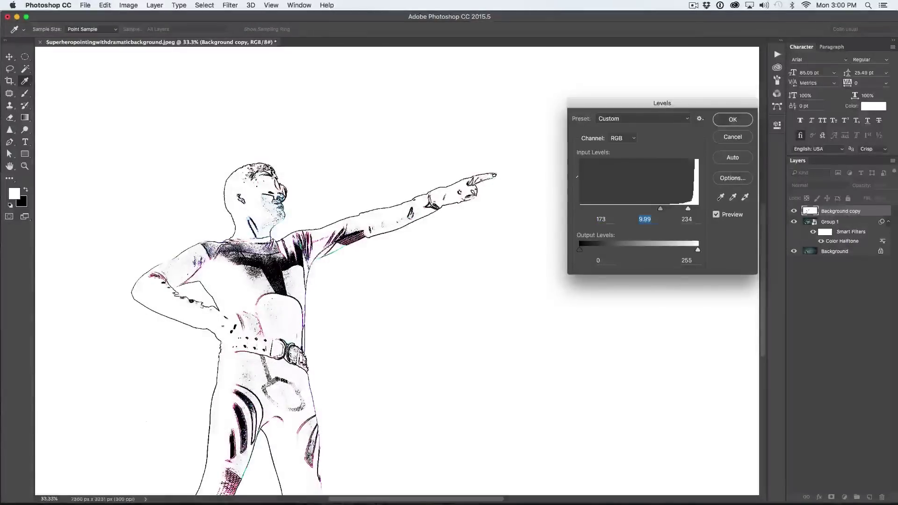
pyautogui.click(729, 121)
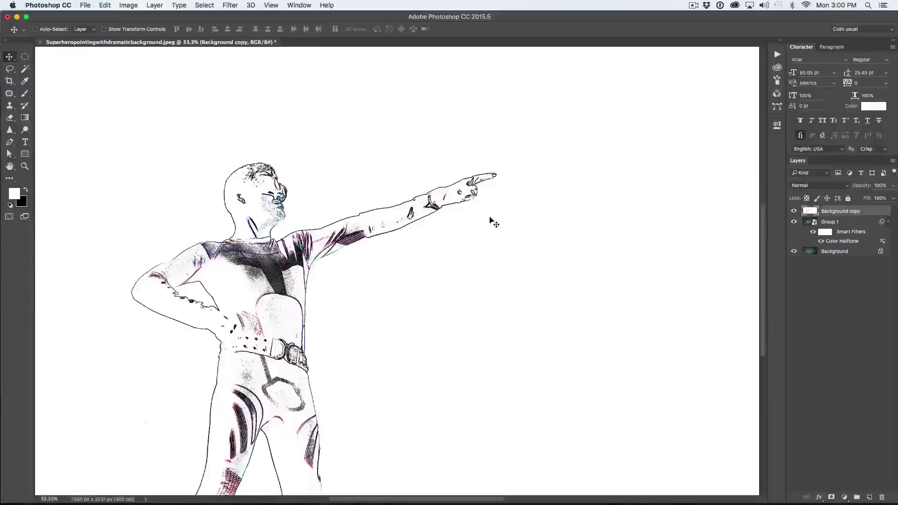
# Desaturate the Background copy line art, hiding and showing it to compare.
pyautogui.hotkey('ctrl', 'shift', 'u')
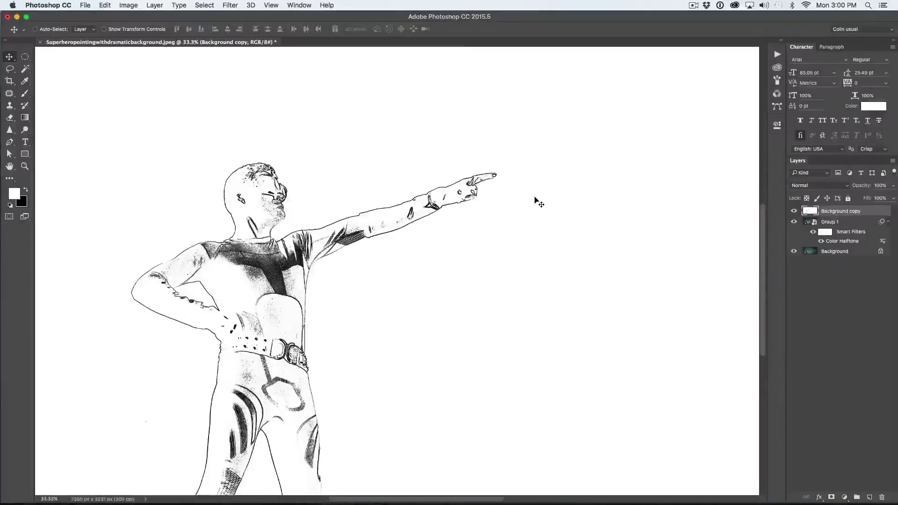
pyautogui.click(794, 212)
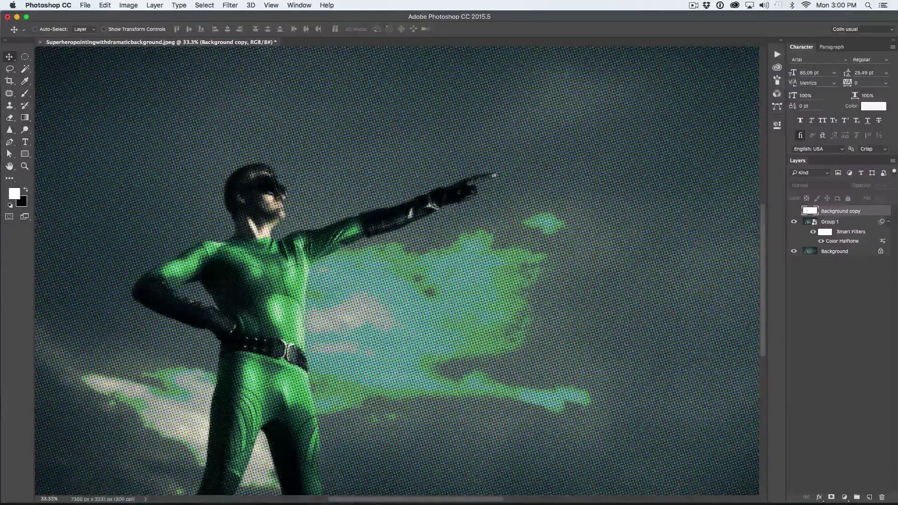
pyautogui.click(794, 211)
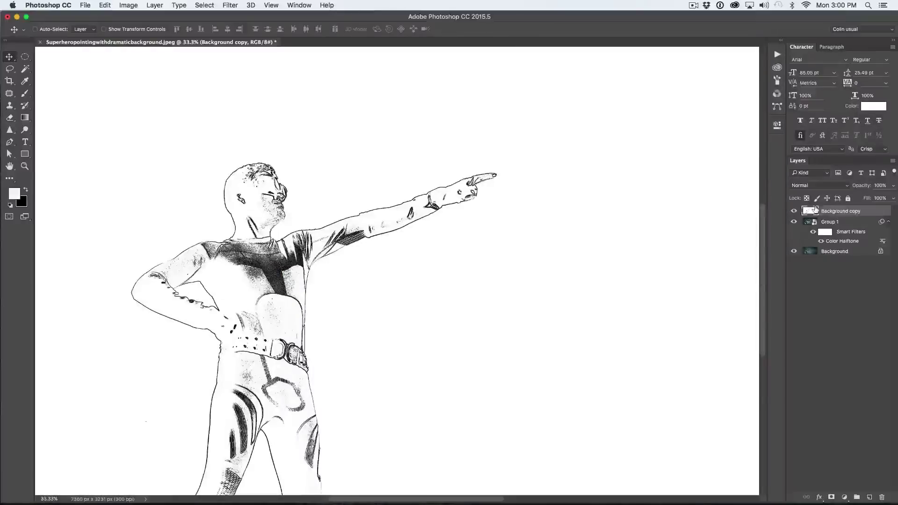
pyautogui.click(814, 191)
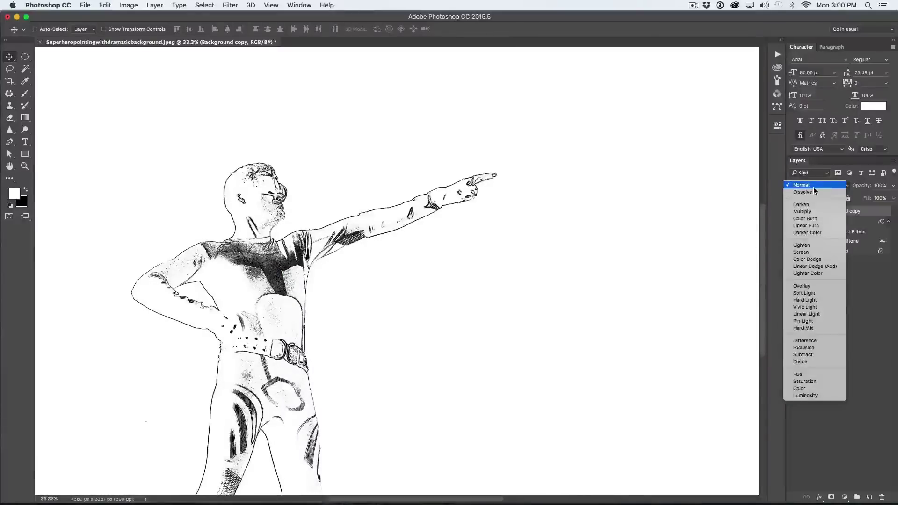
# Set Background copy to Overlay blending, hiding and showing it to compare.
pyautogui.press('Escape')
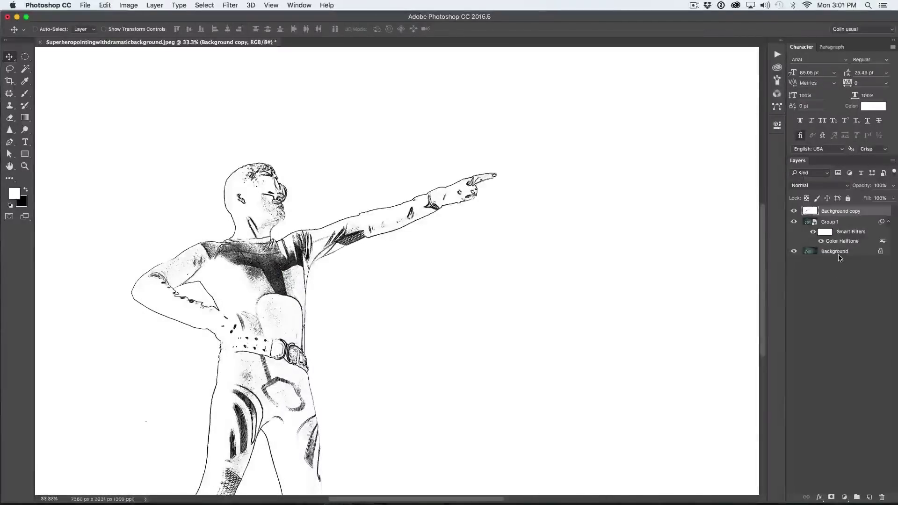
pyautogui.click(826, 187)
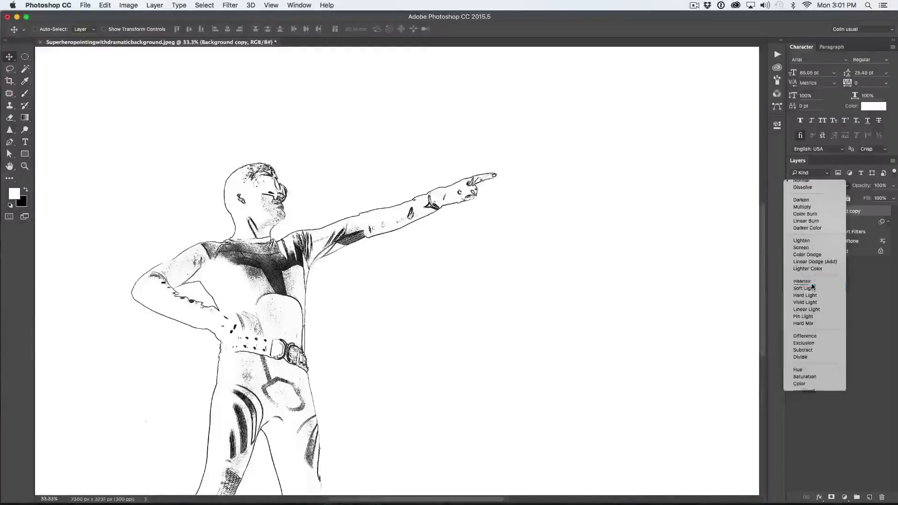
pyautogui.click(812, 283)
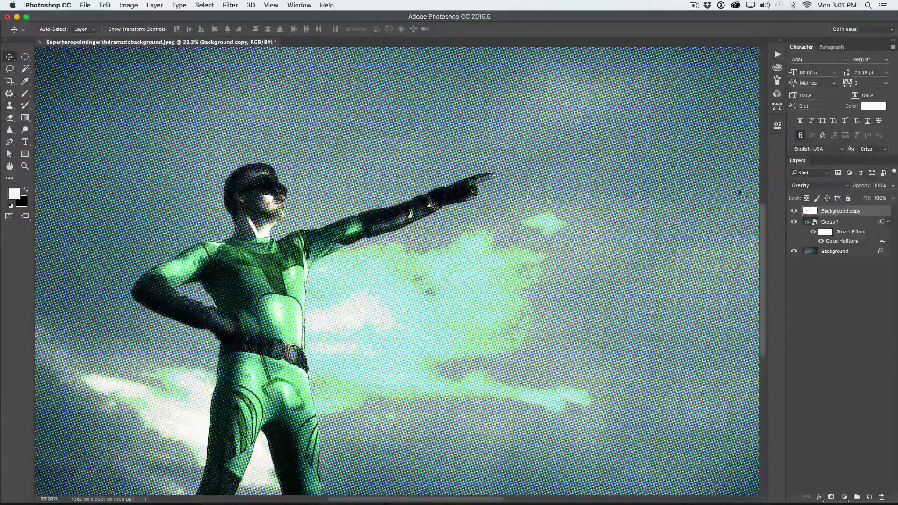
pyautogui.click(794, 211)
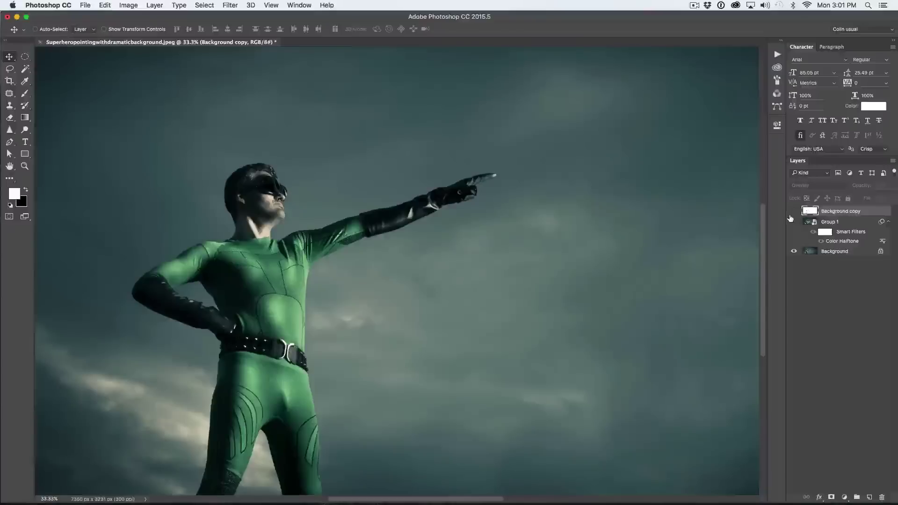
pyautogui.click(793, 210)
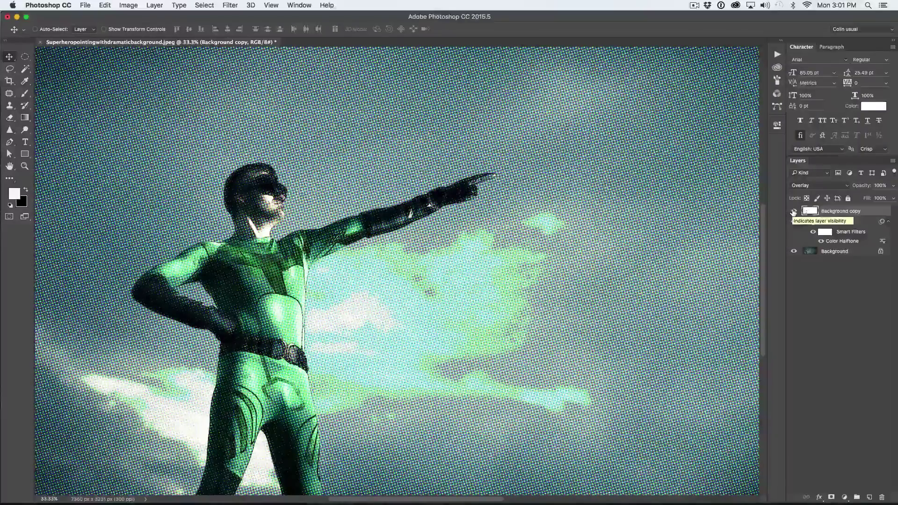